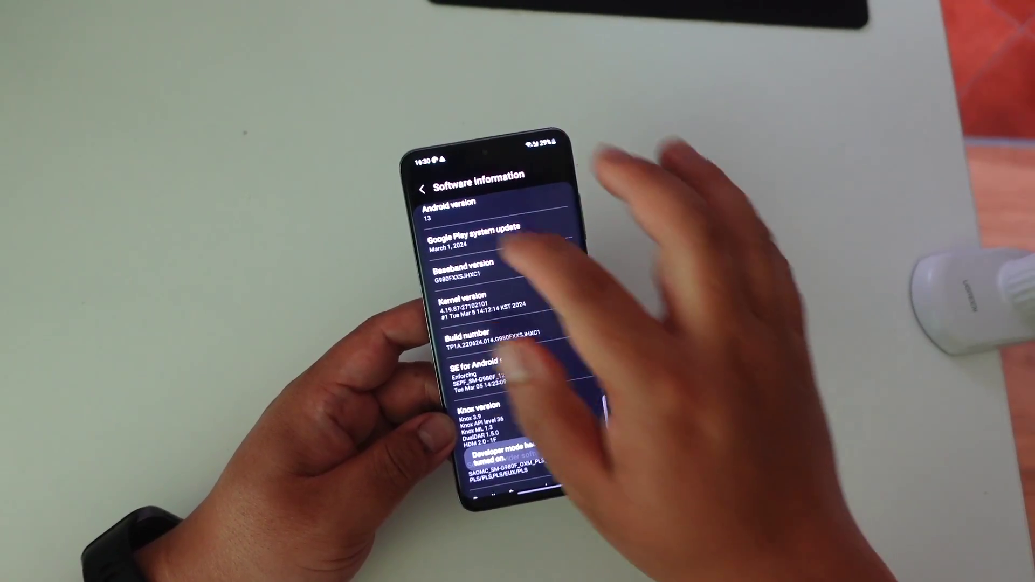
# Leave Software information and turn on Wireless debugging in Developer options.
pyautogui.press('Escape')
pyautogui.press('Escape')
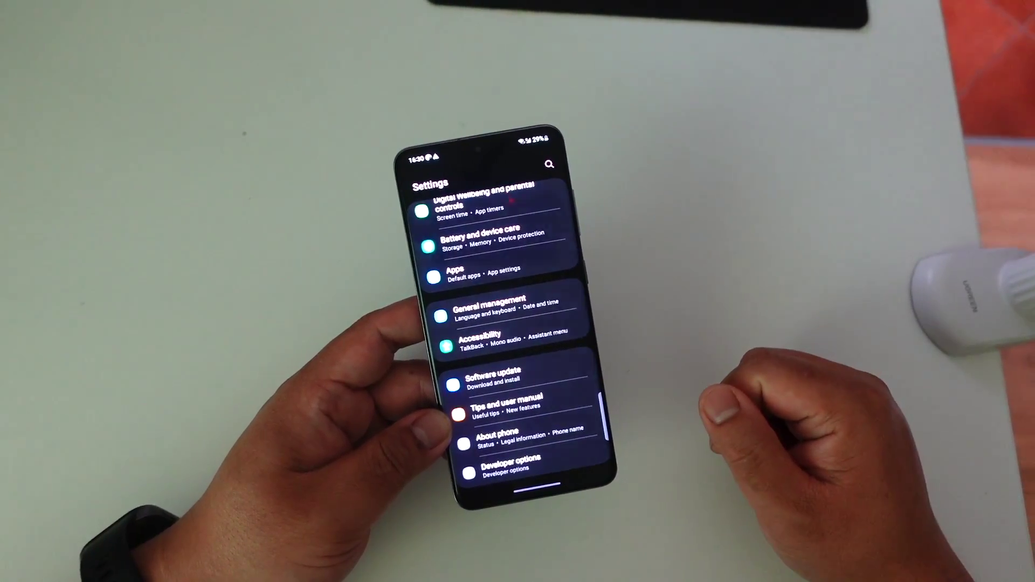
pyautogui.press('super')
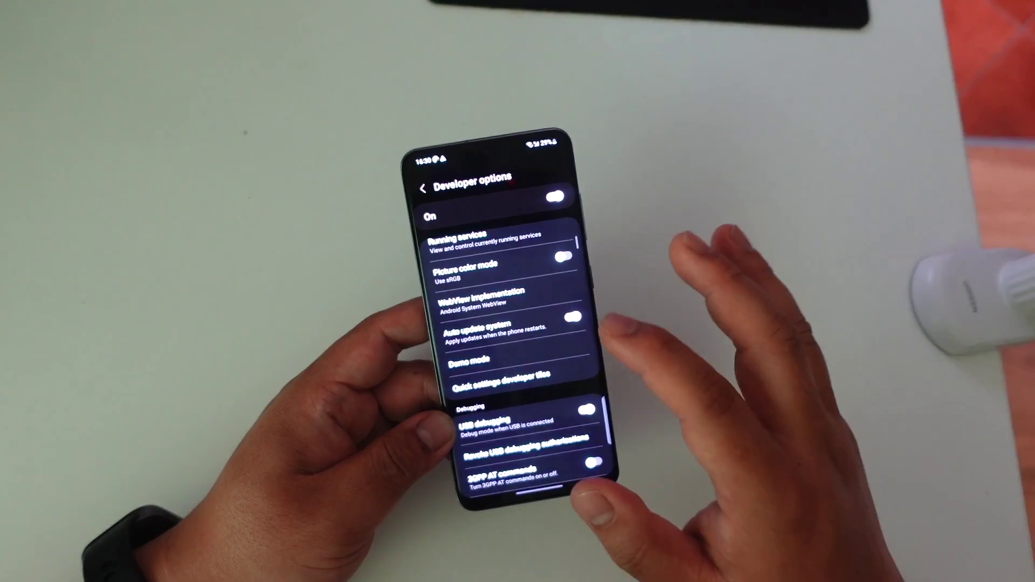
pyautogui.scroll(-3, 550, 368)
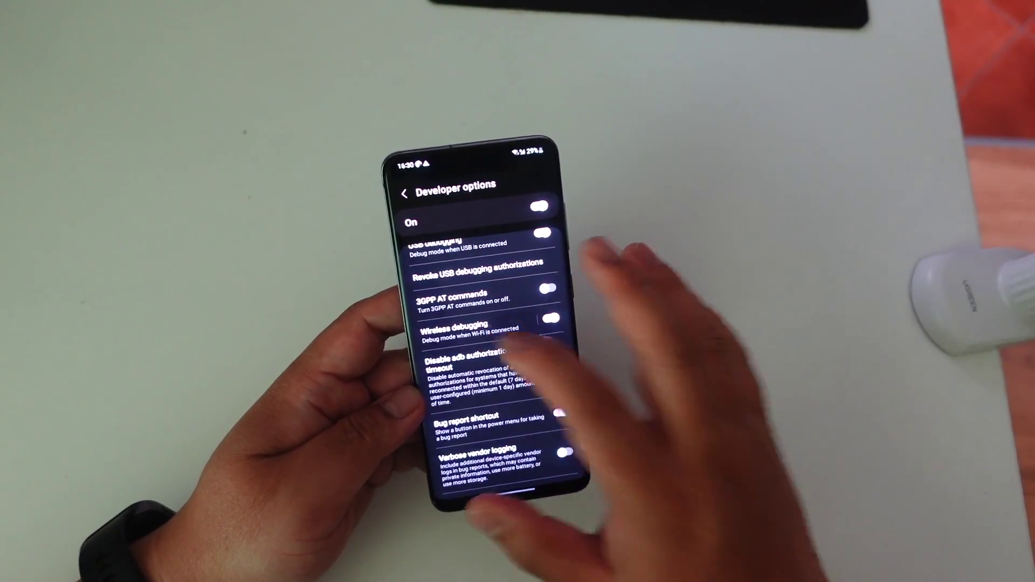
pyautogui.click(477, 328)
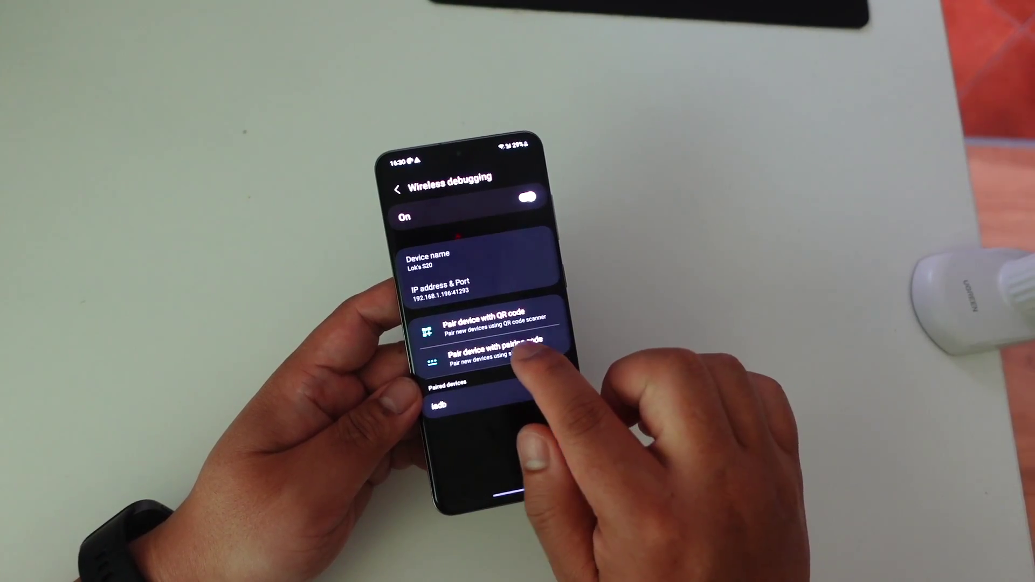
# Choose 'Pair device with pairing code' to show the six-digit code and IP address.
pyautogui.click(518, 353)
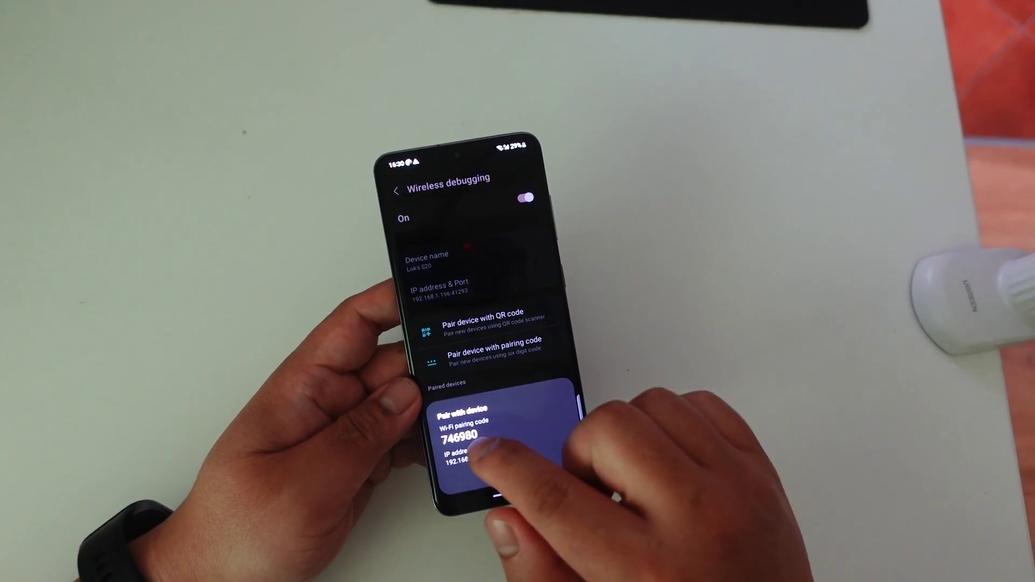